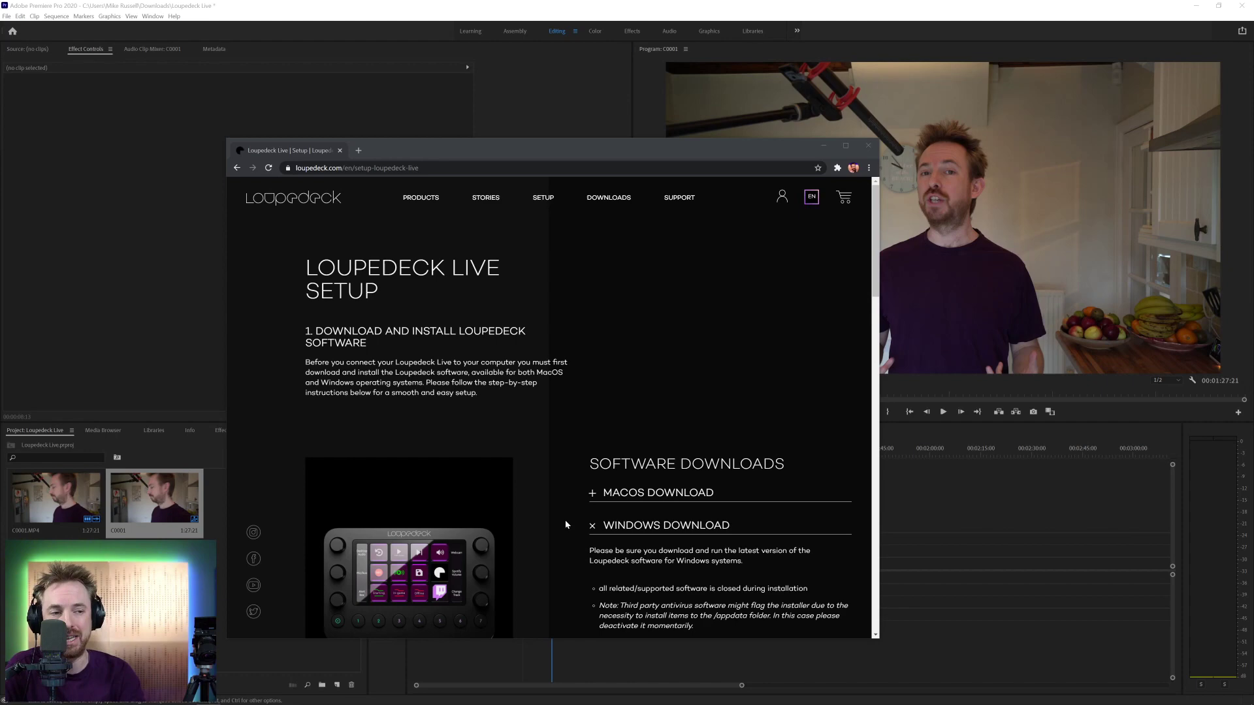
- Download the Windows Loupedeck software installer, version 4.2, from Software Downloads
scroll(625, 515, down, 3)
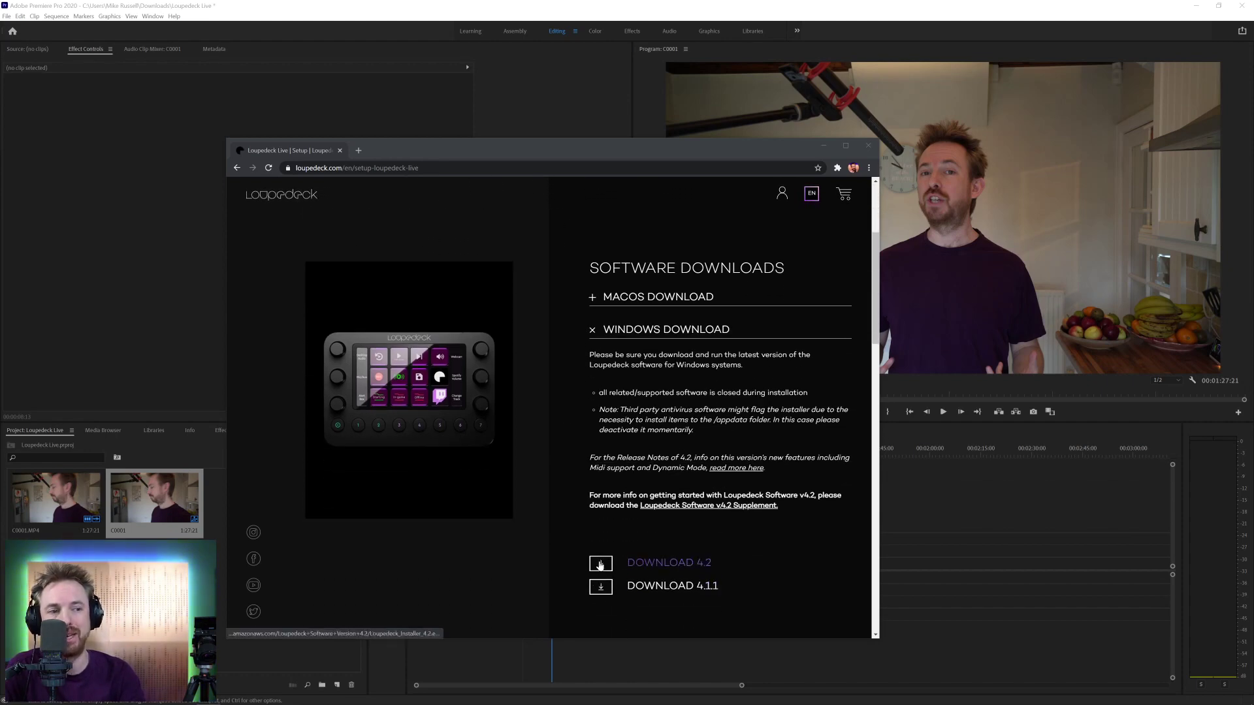
click(600, 564)
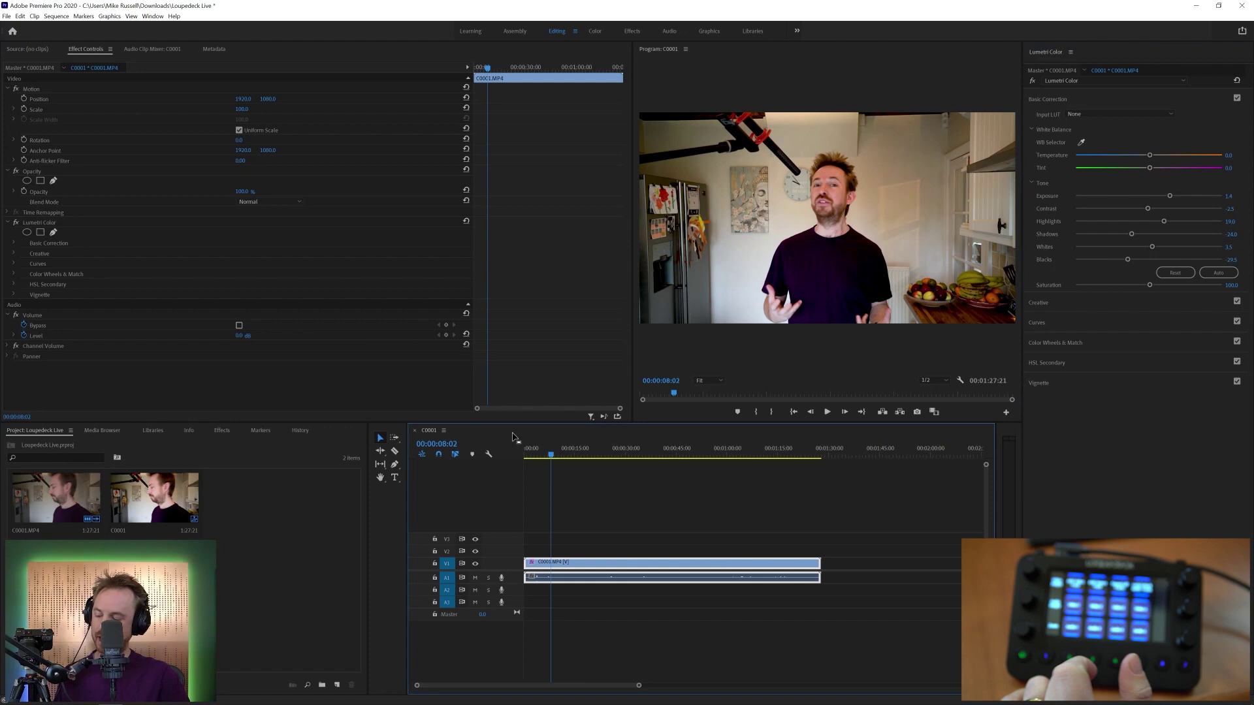
- Heighten audio track A1 until waveforms show, then zoom the timeline in on the opening seconds
key(alt+=)
key(alt+=)
key(alt+=)
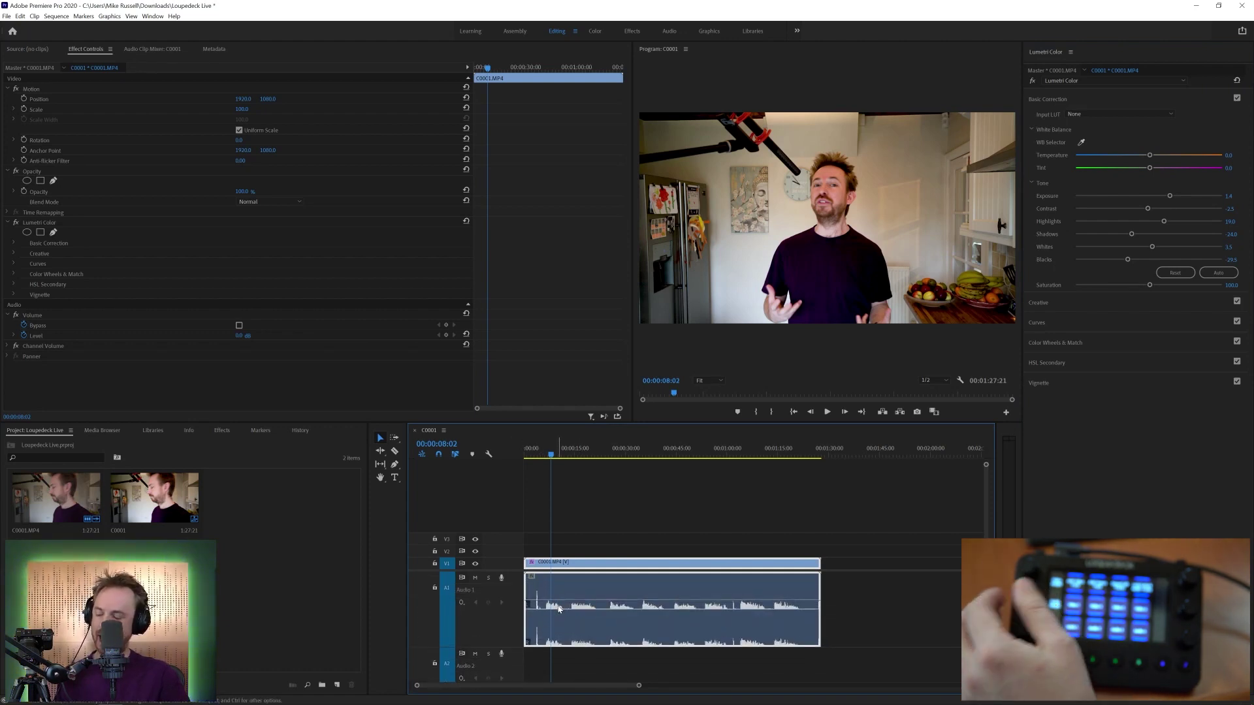
key(alt+=)
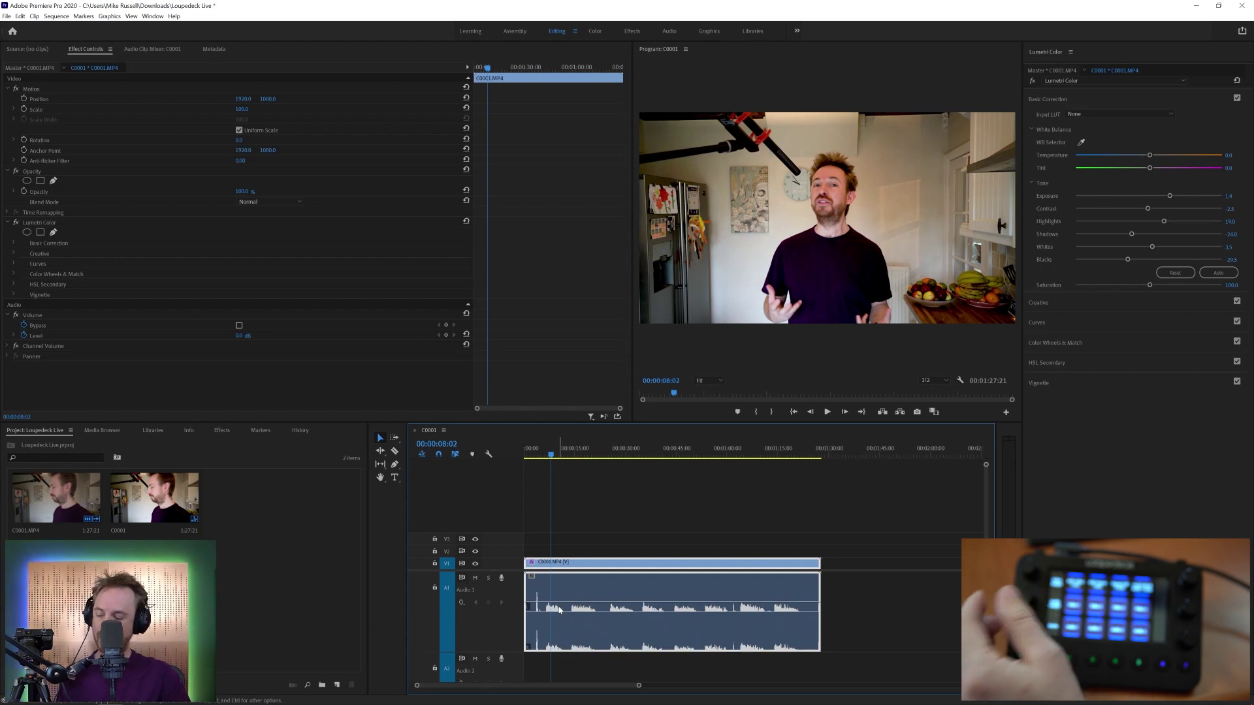
key(=)
key(=)
key(=)
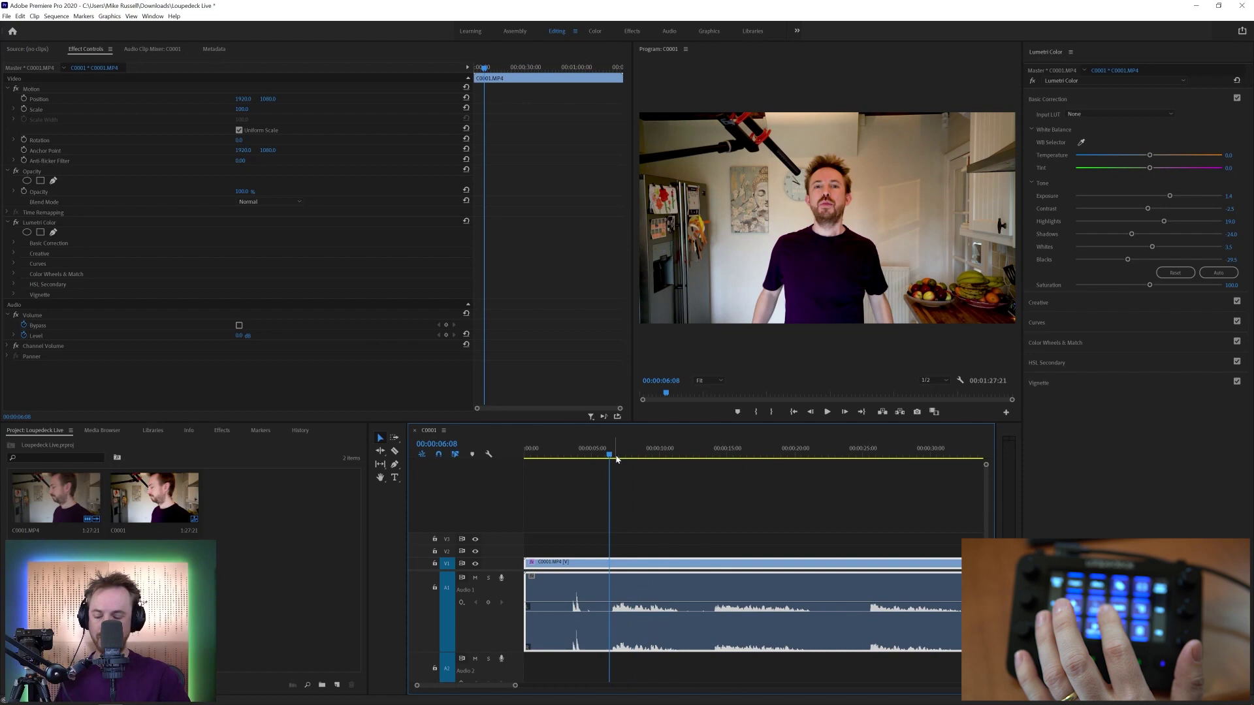
- Split C0001.MP4 into takes with edits at 6:11, 11:14, 13:23, 21:08 and 25:09
key(shift+Left)
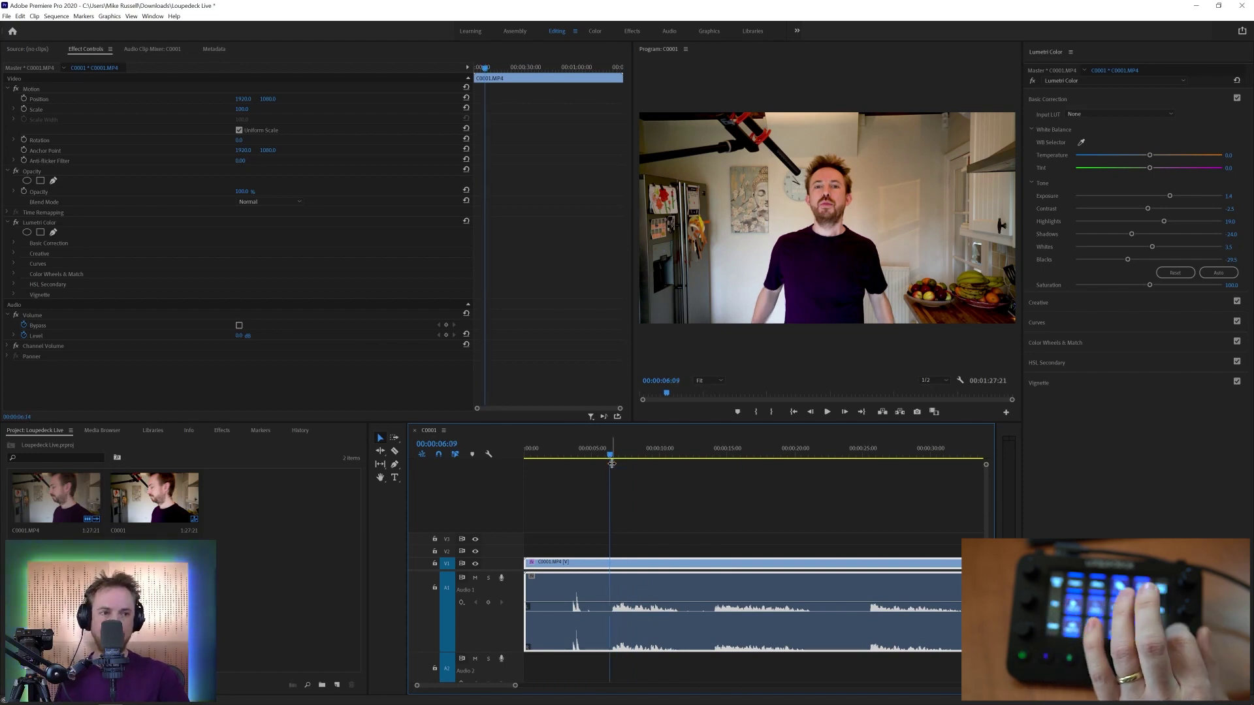
key(Left)
key(Left)
key(Left)
key(Left)
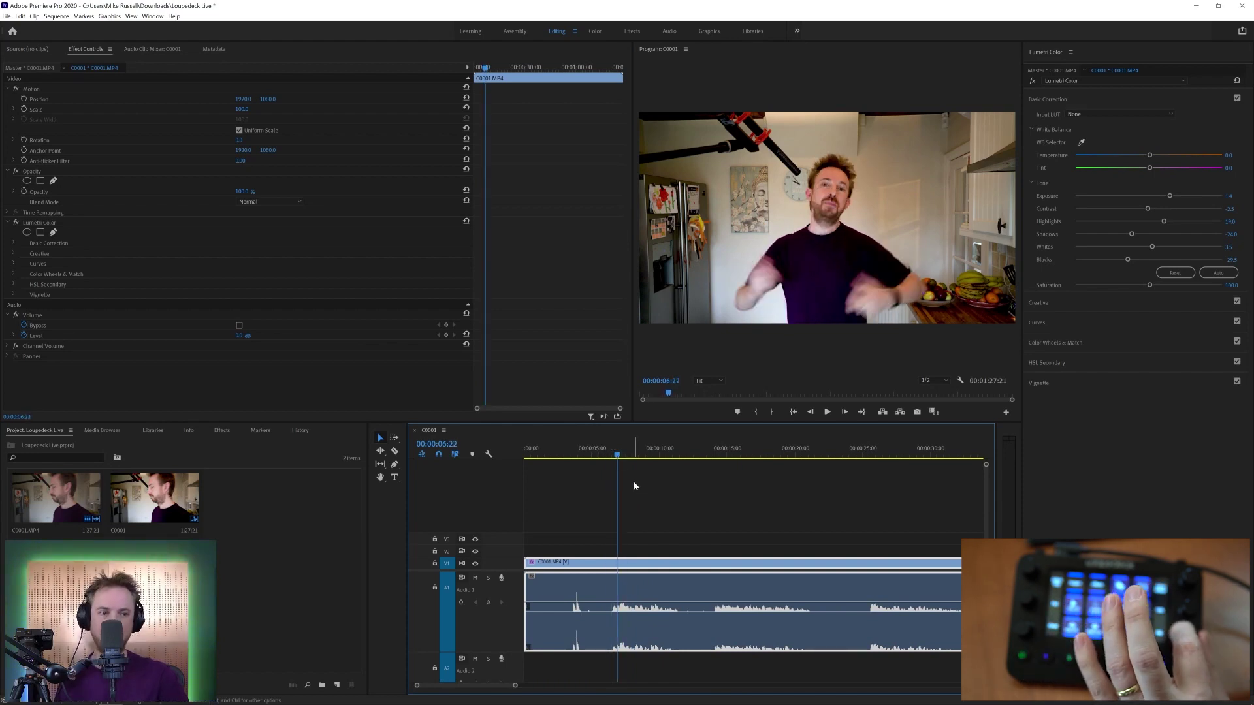
key(Left)
key(Left)
key(Left)
key(Left)
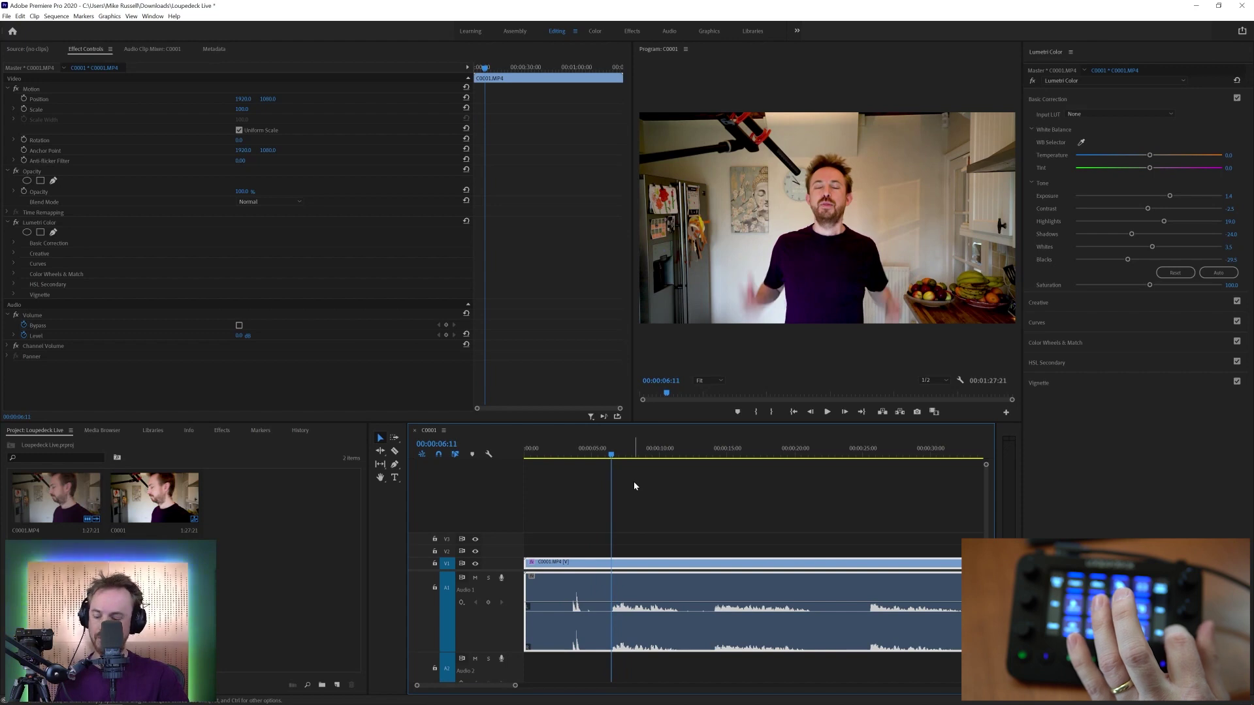
key(ctrl+k)
key(l)
key(l)
key(l)
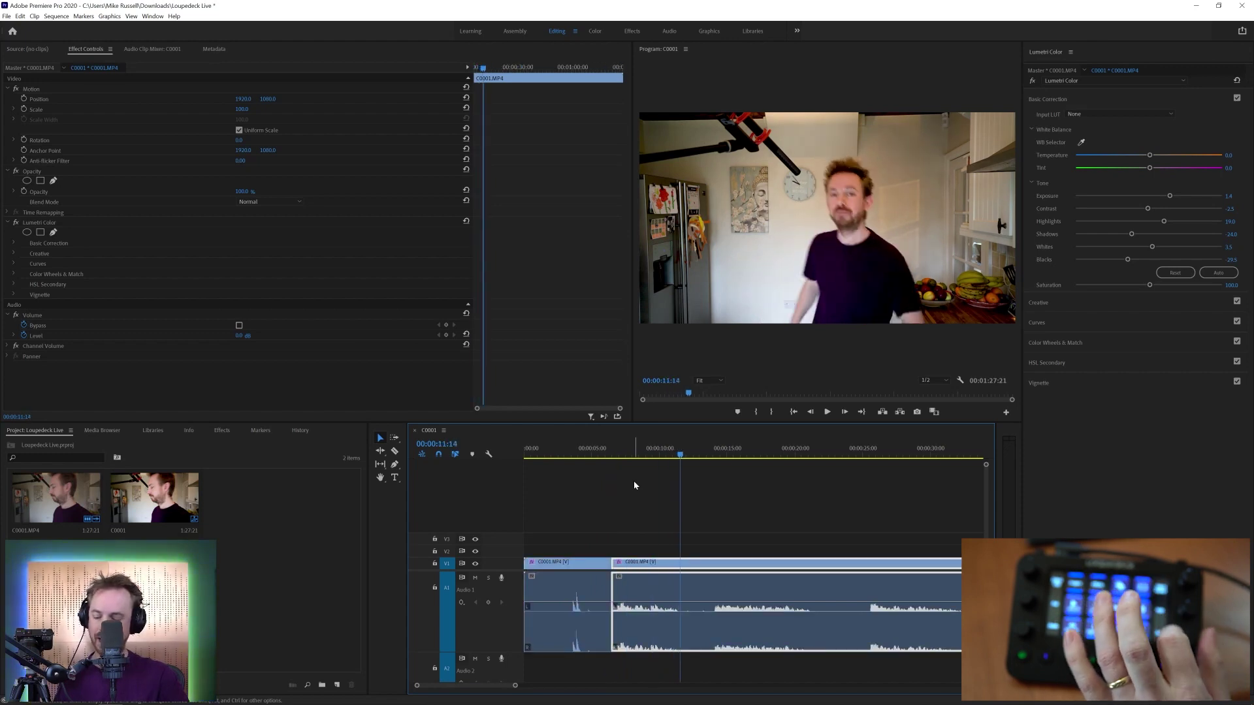
key(ctrl+k)
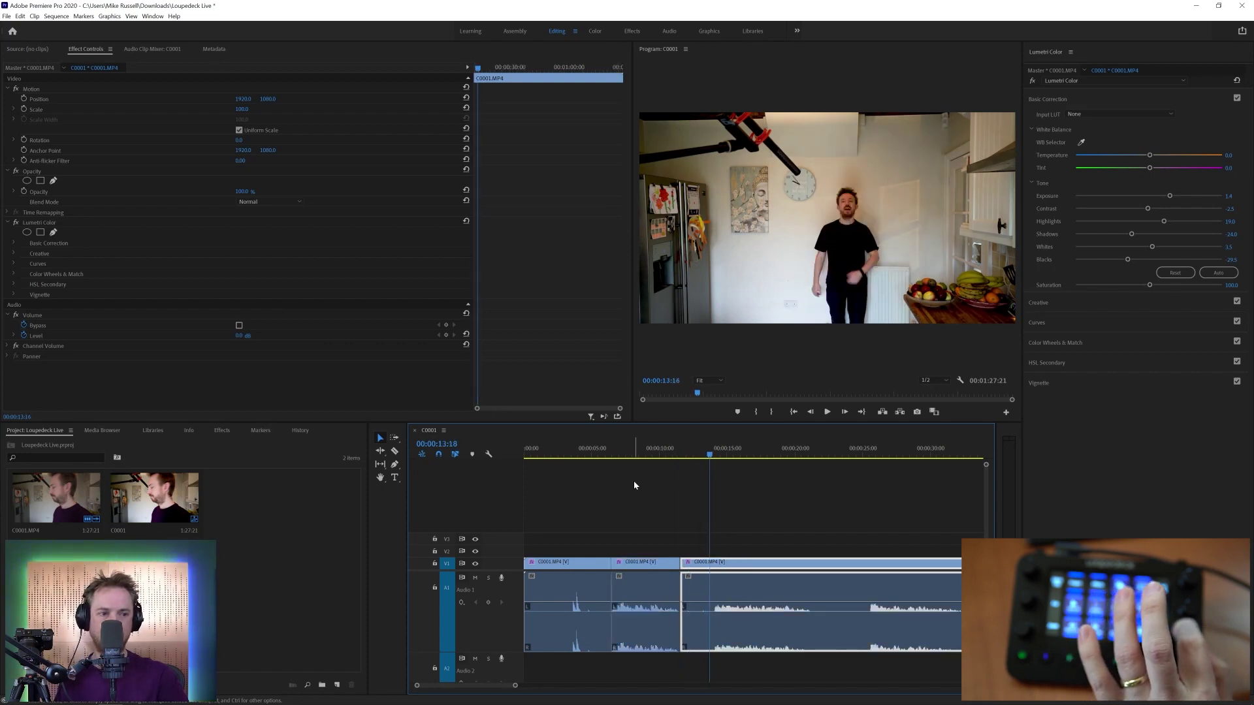
key(ctrl+k)
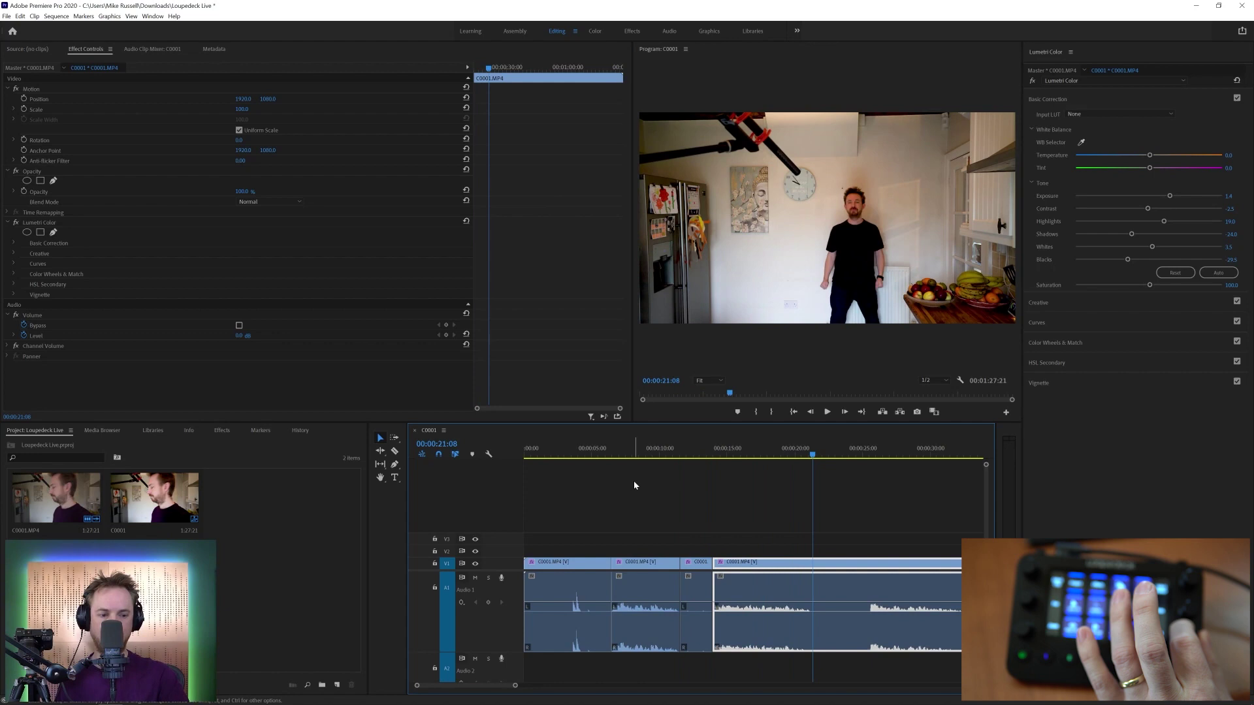
key(ctrl+k)
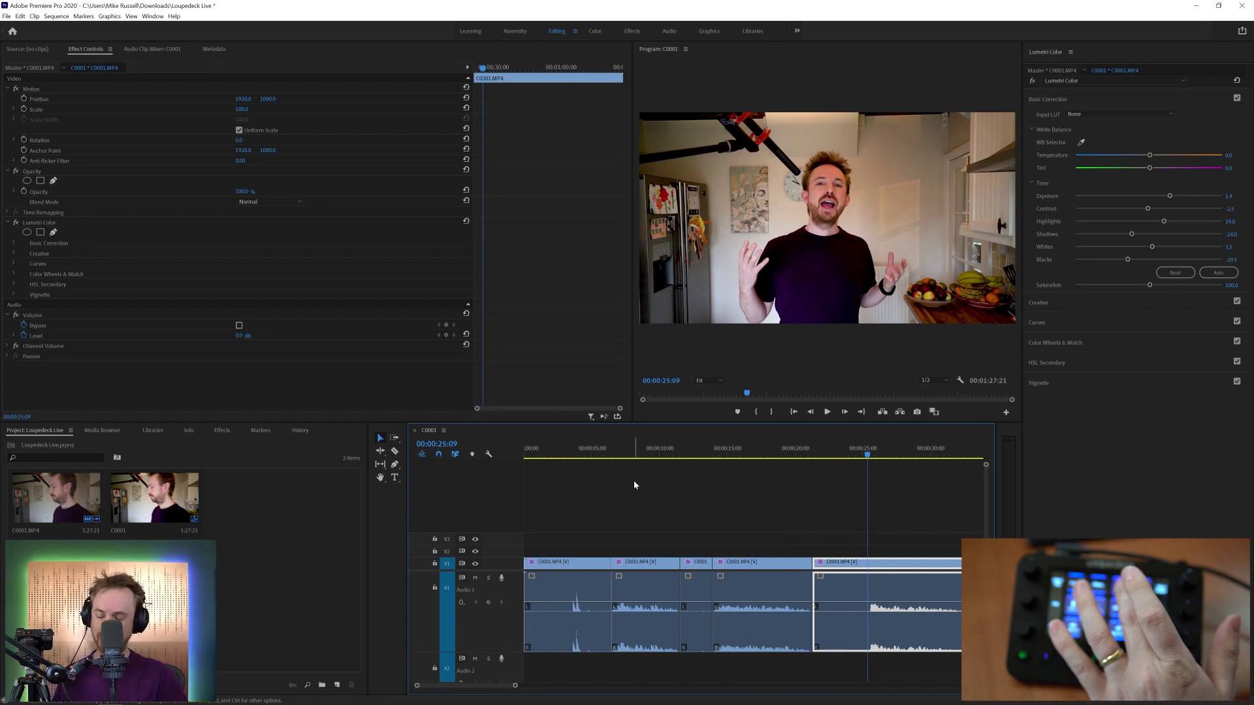
key(ctrl+k)
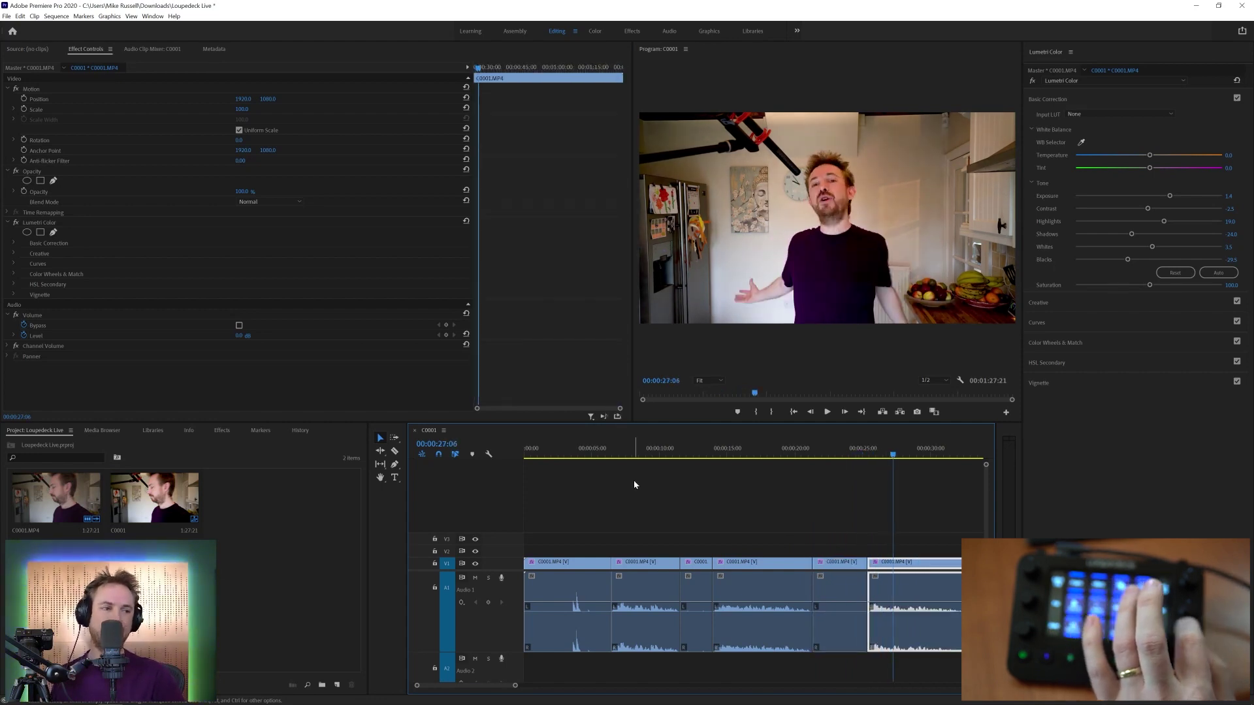
key(j)
key(j)
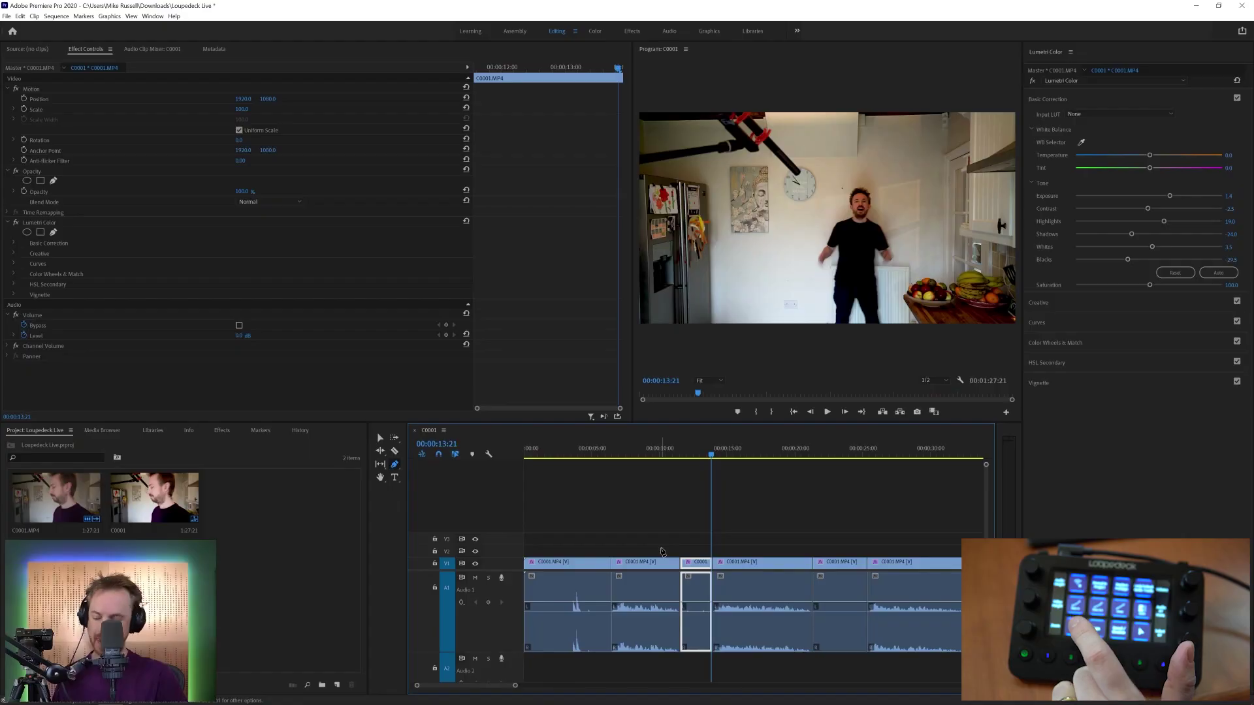
- Zoom in on the 13:21 edit point and select the take that follows it
key(=)
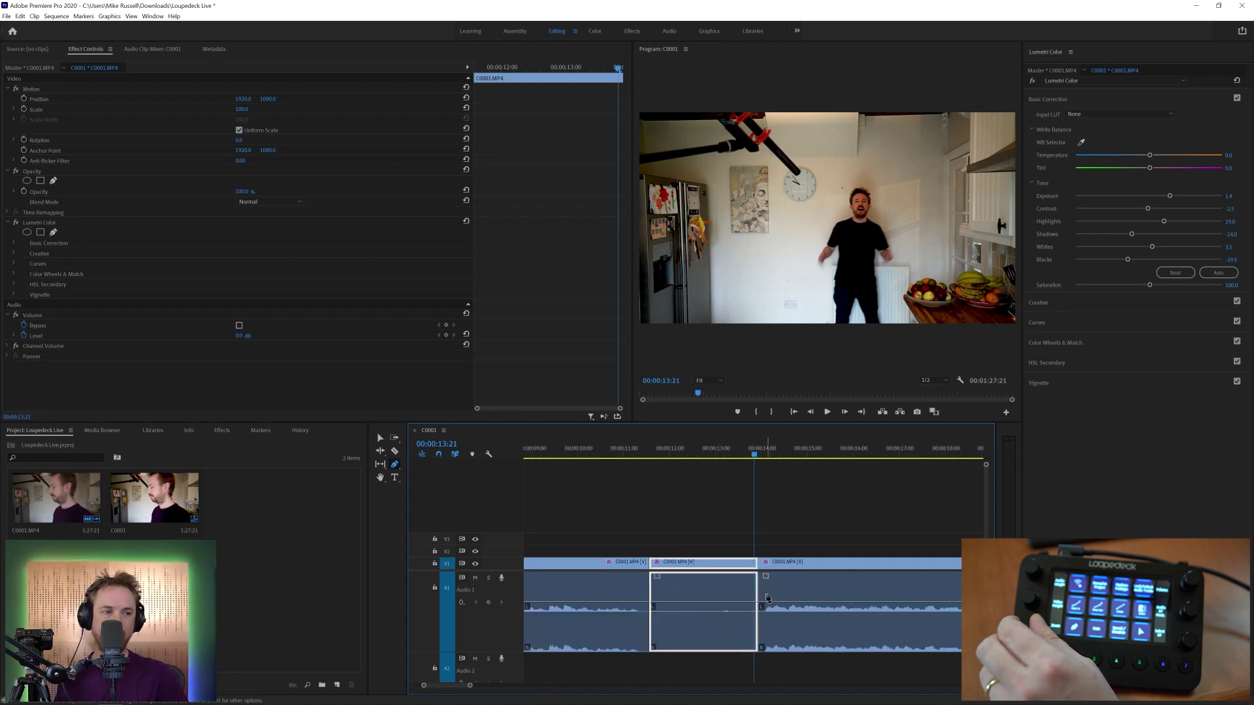
key(=)
click(833, 602)
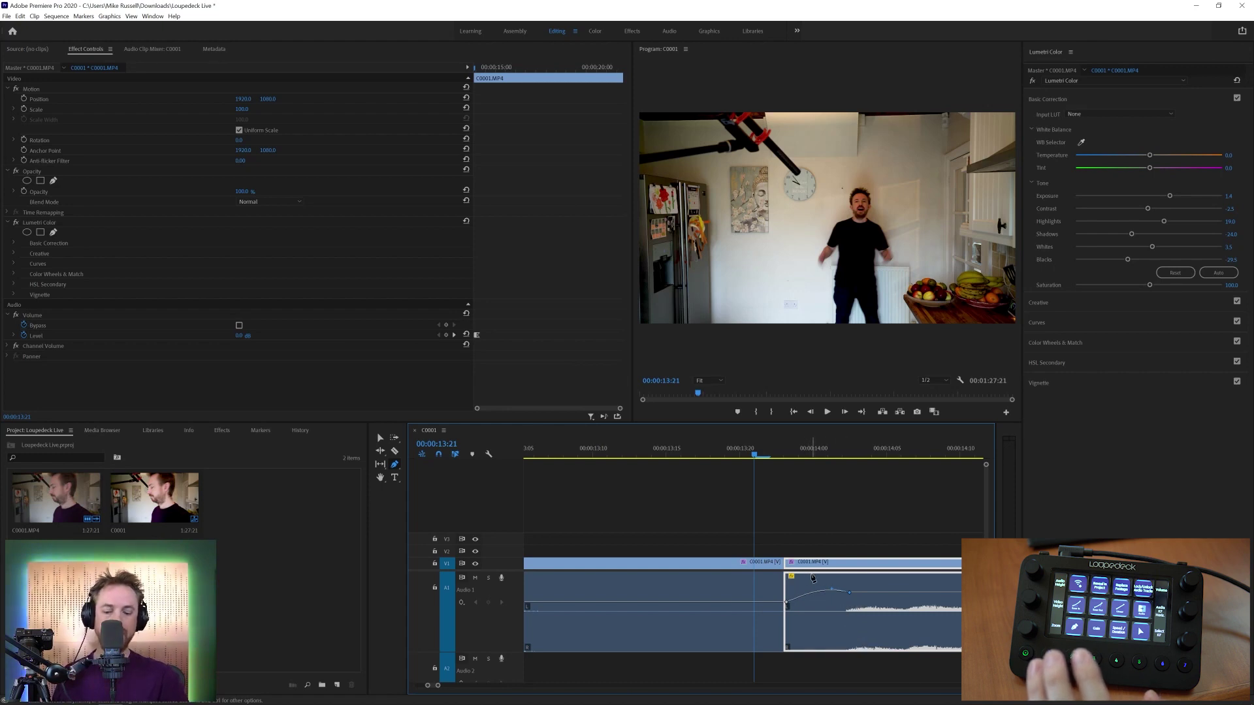
- Apply a positive Audio Gain boost to the take starting at 13:21
key(minus)
key(minus)
key(minus)
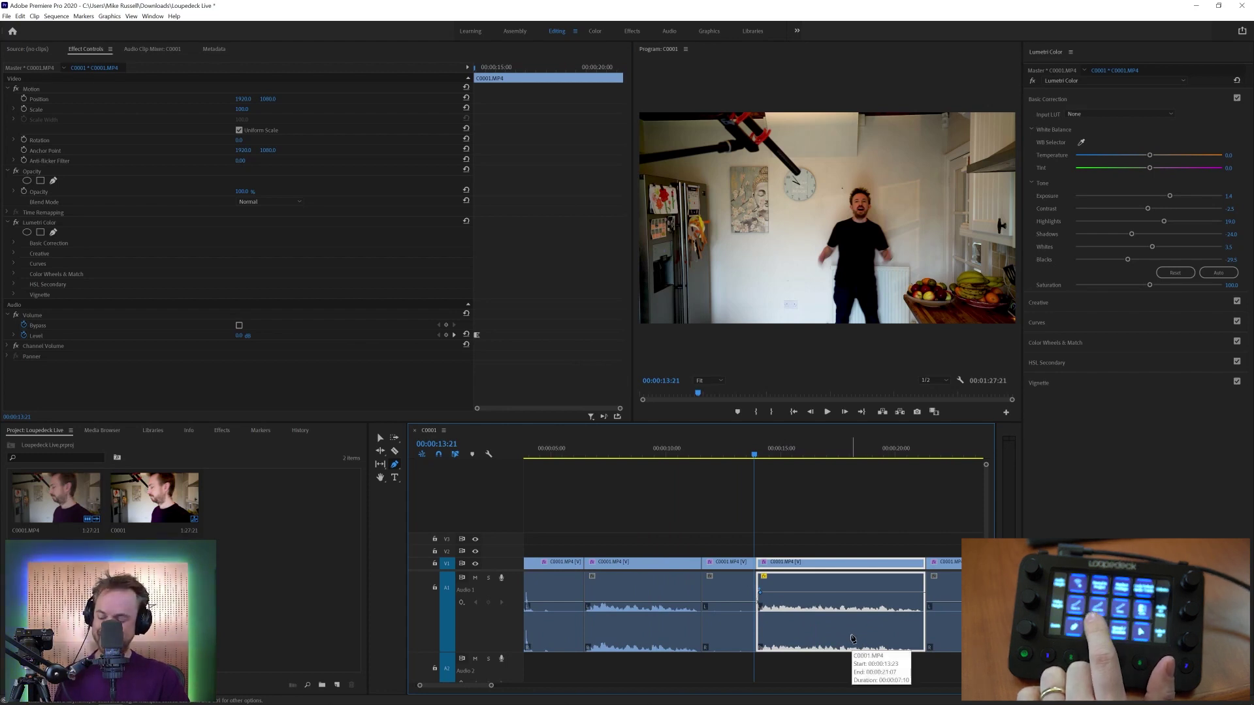
key(g)
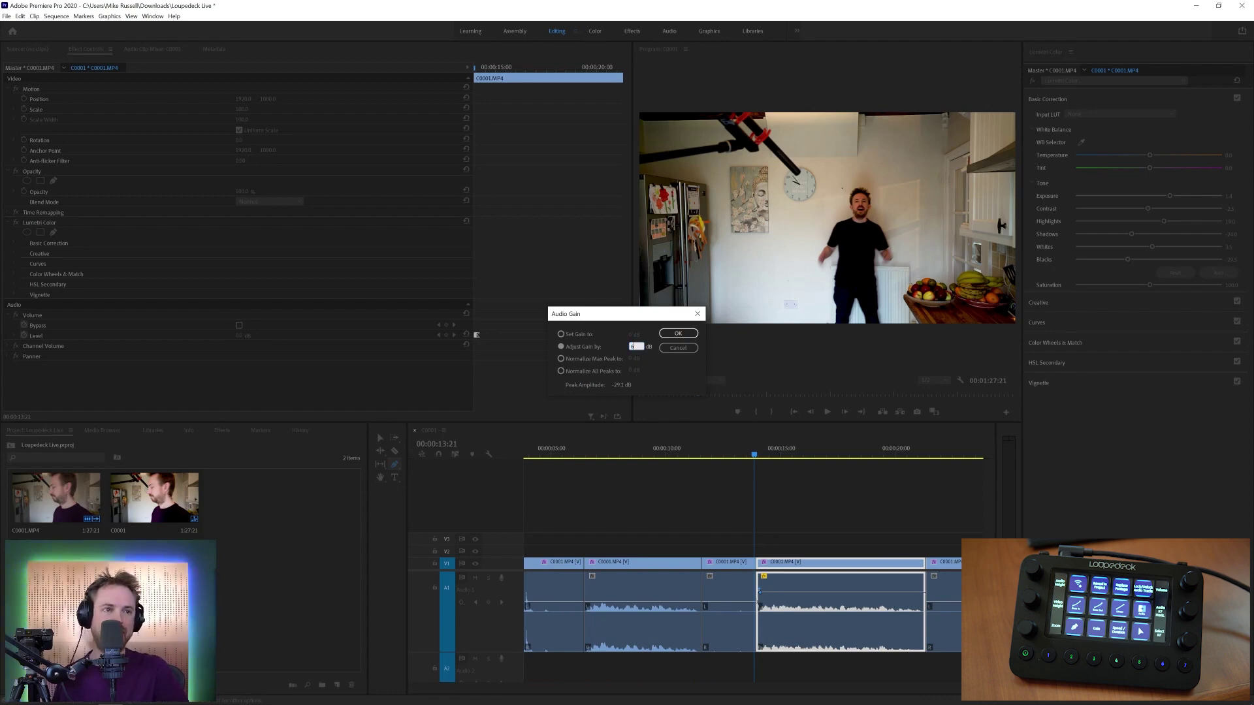
key(Return)
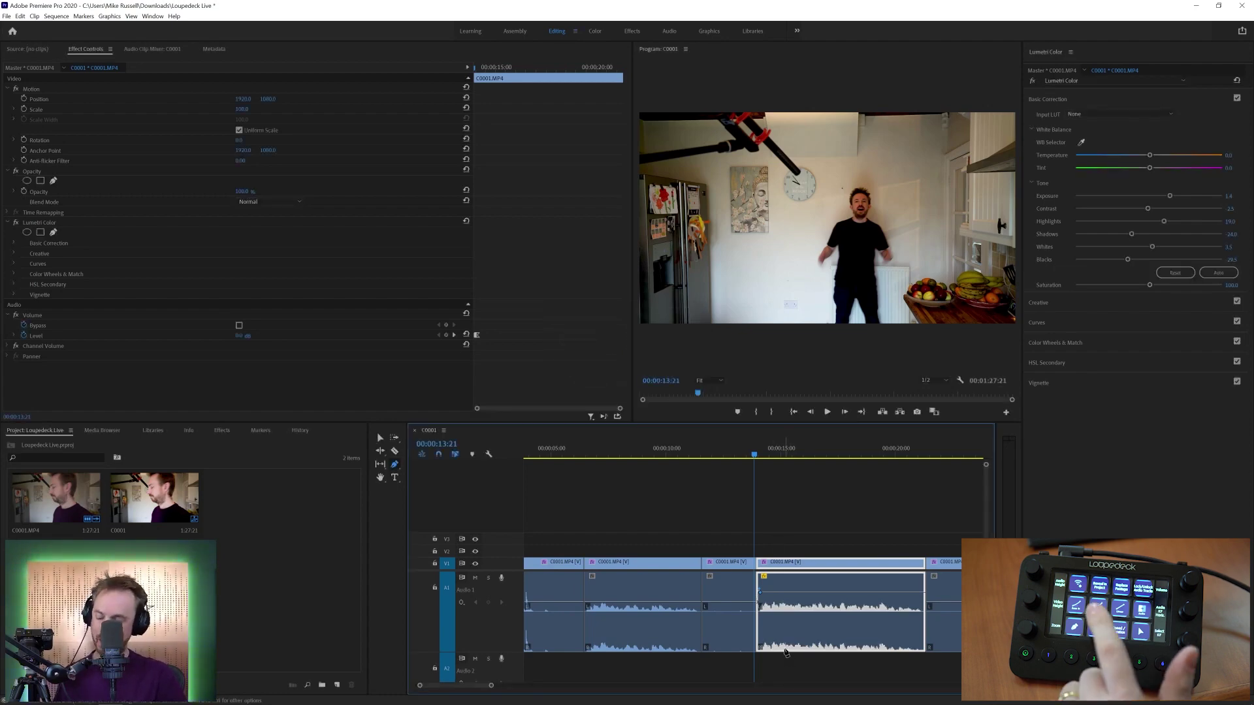
key(g)
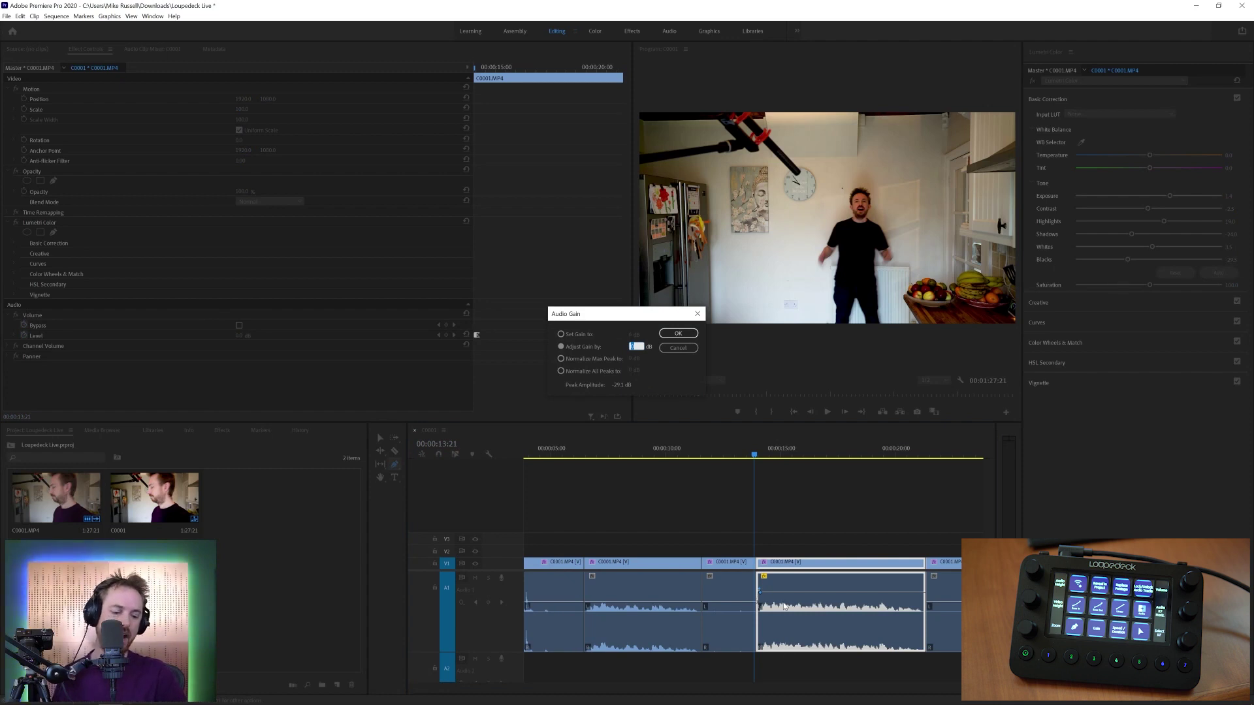
key(Return)
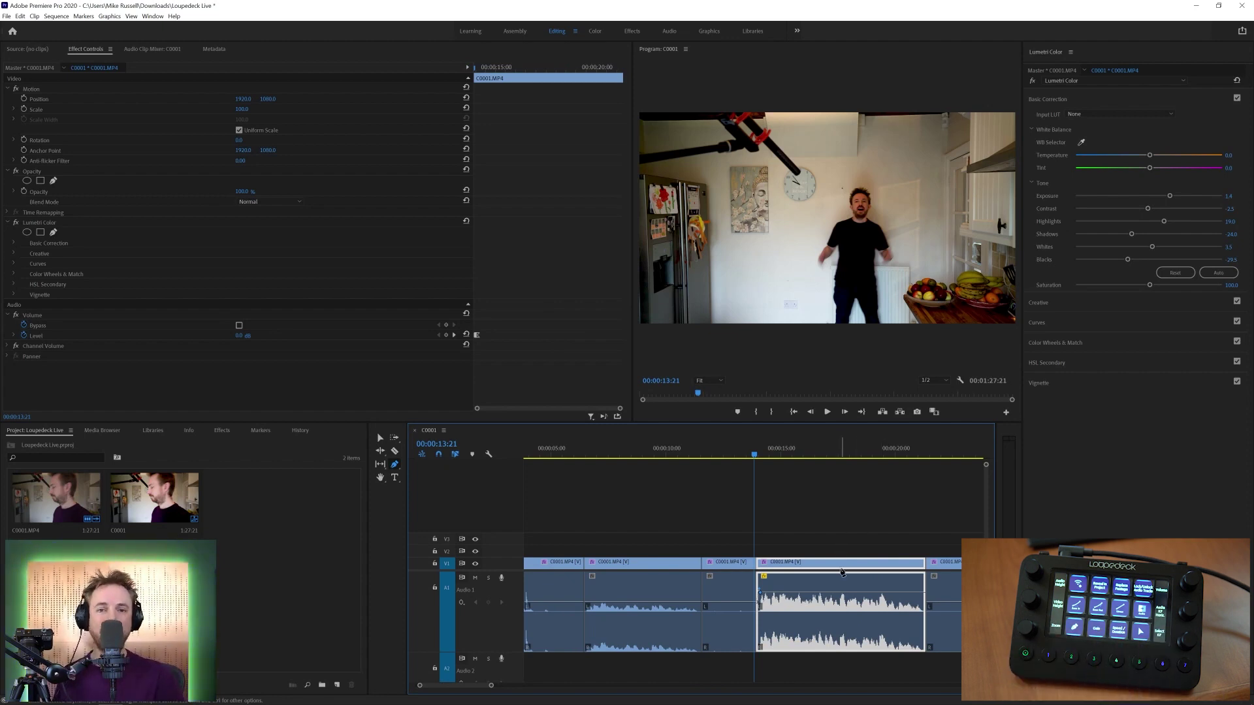
- Send the boosted take to Audition with Edit Clip In Adobe Audition
right_click(813, 602)
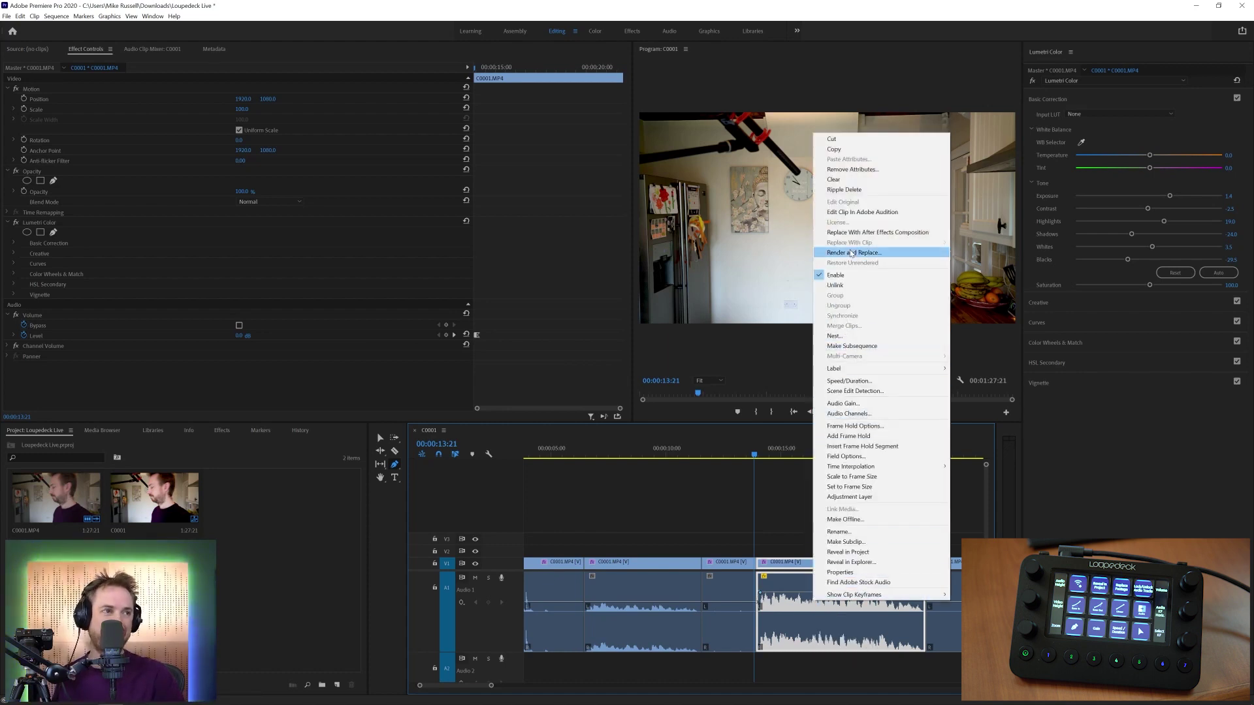
click(852, 213)
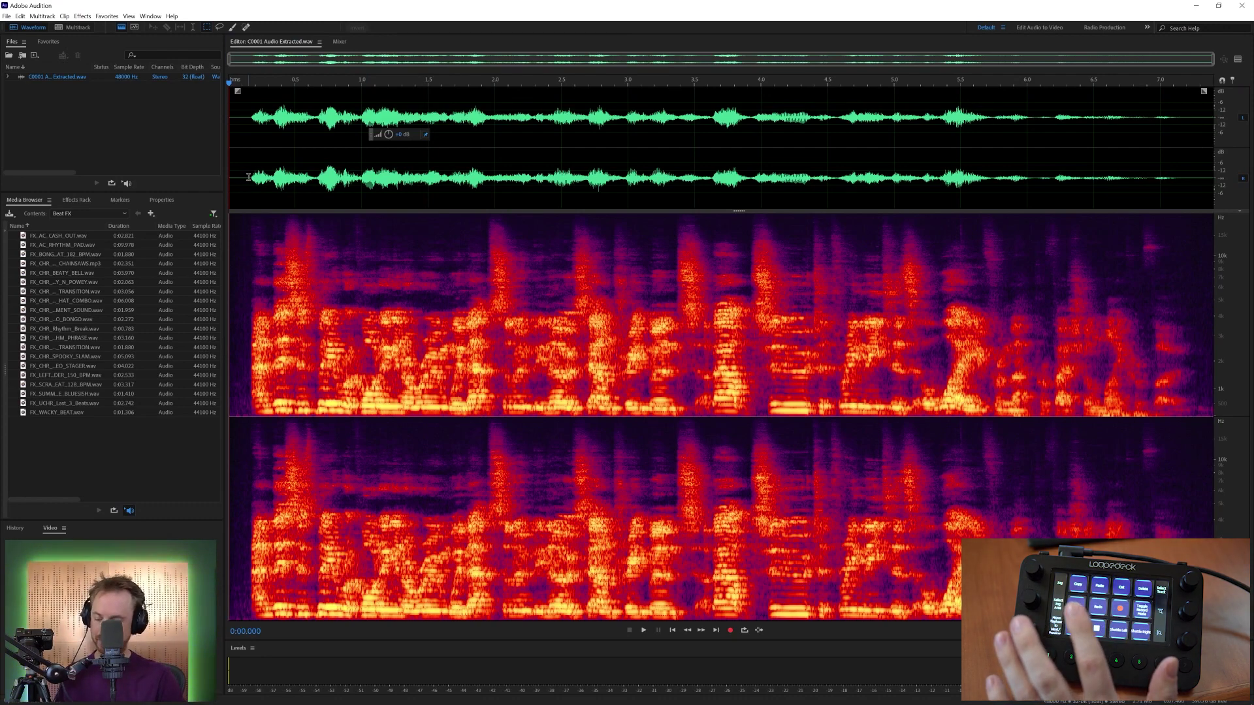
- Play C0001 Audio Extracted.wav several times, nudging the playhead between plays, then stop
key(space)
key(space)
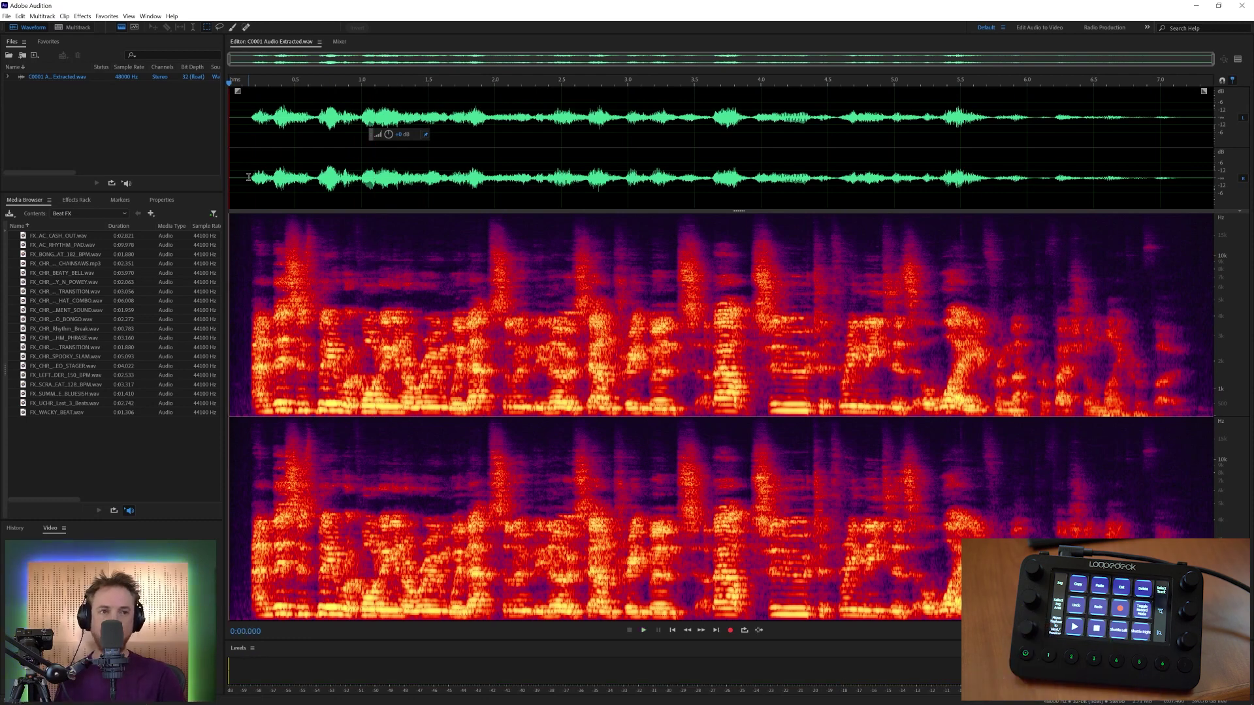
key(space)
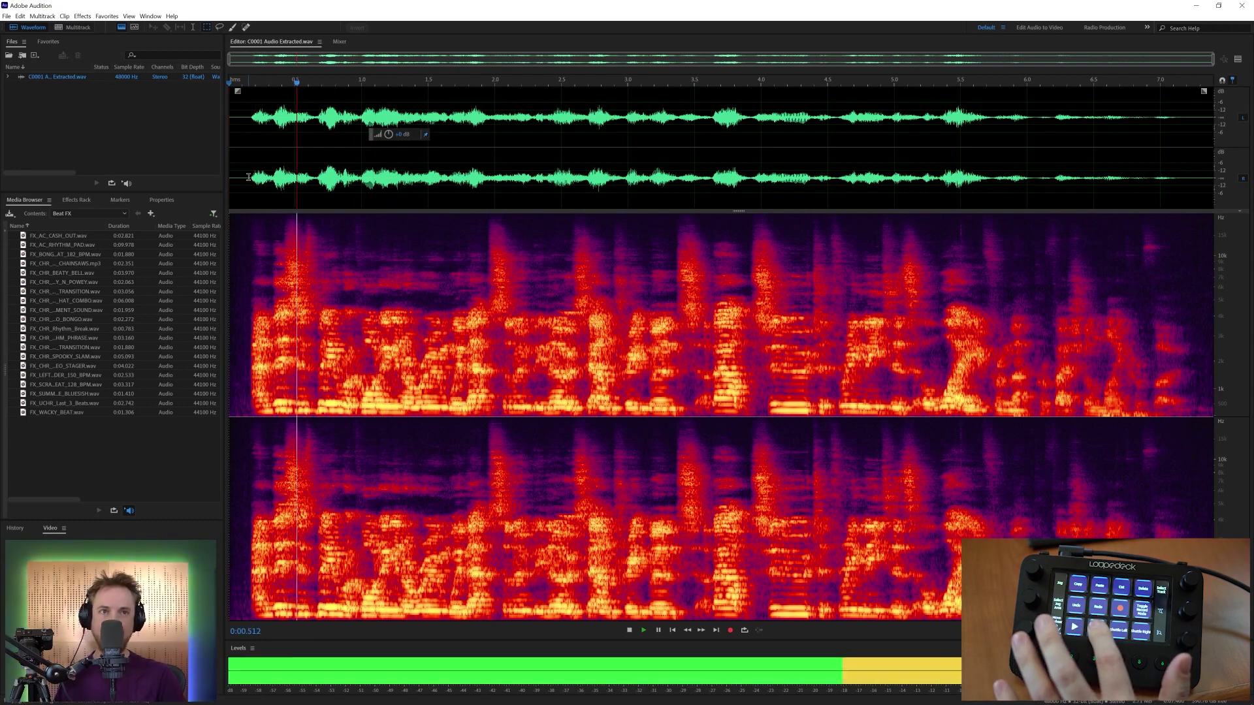
key(space)
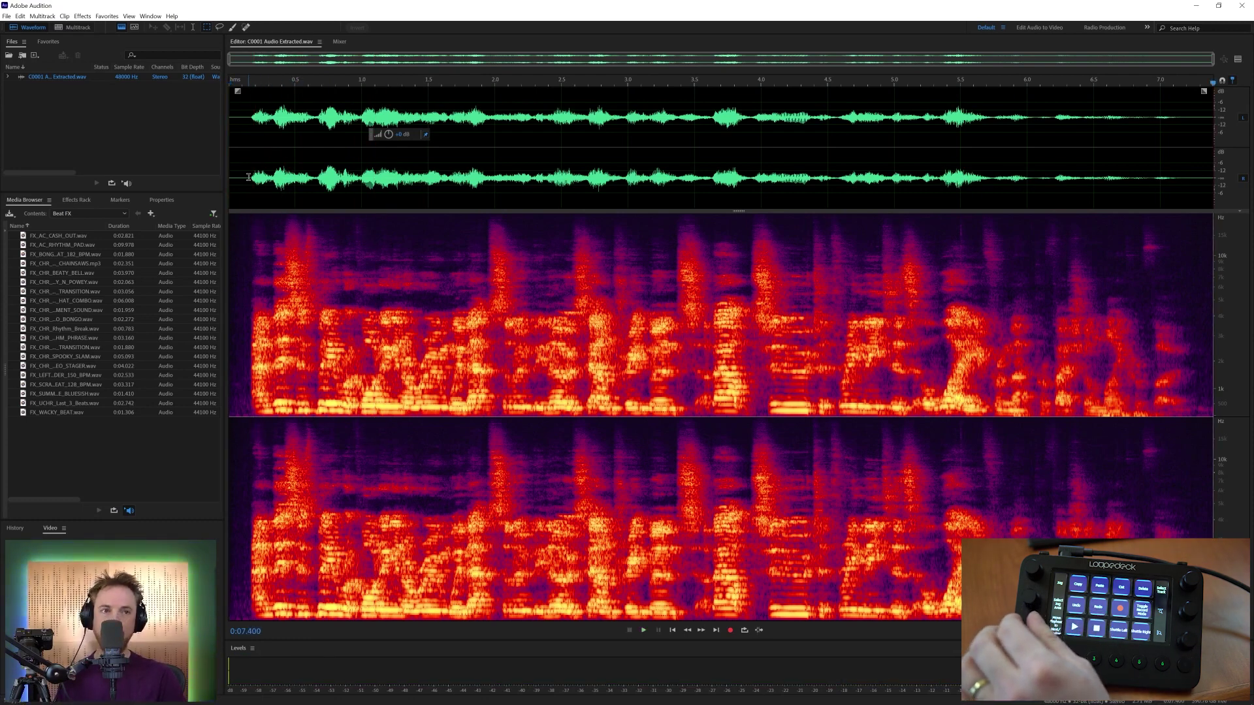
key(Right)
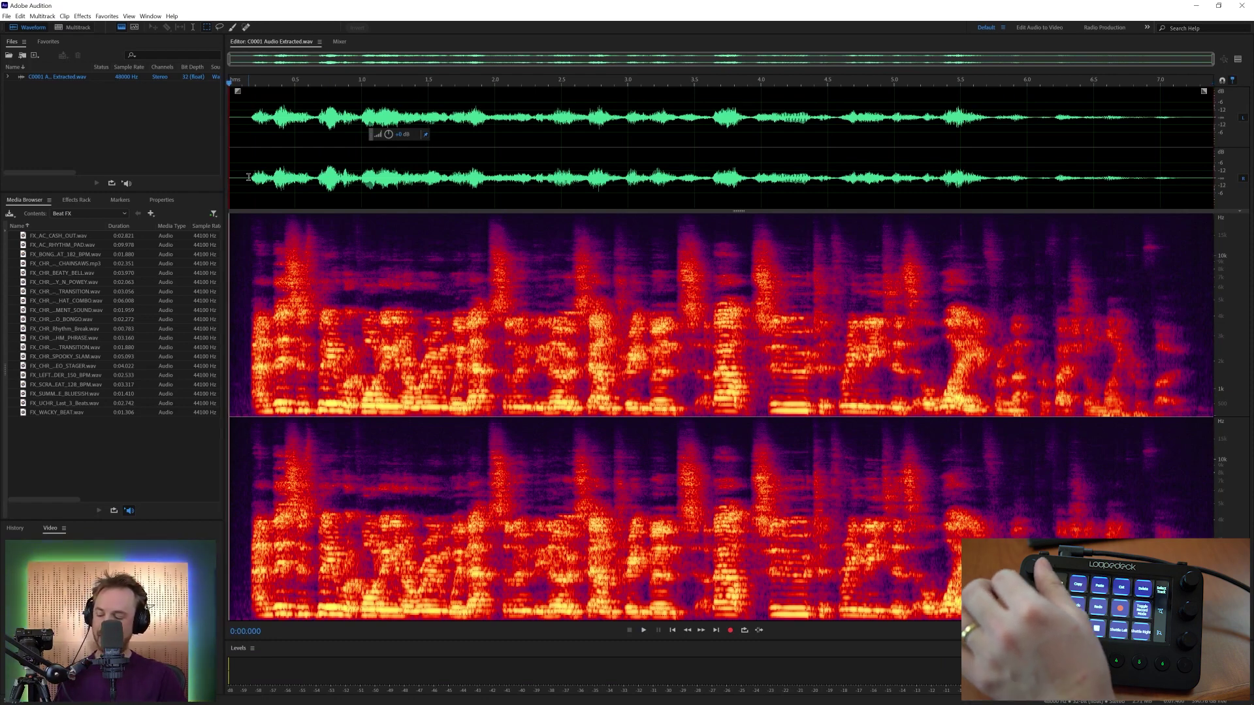
key(Left)
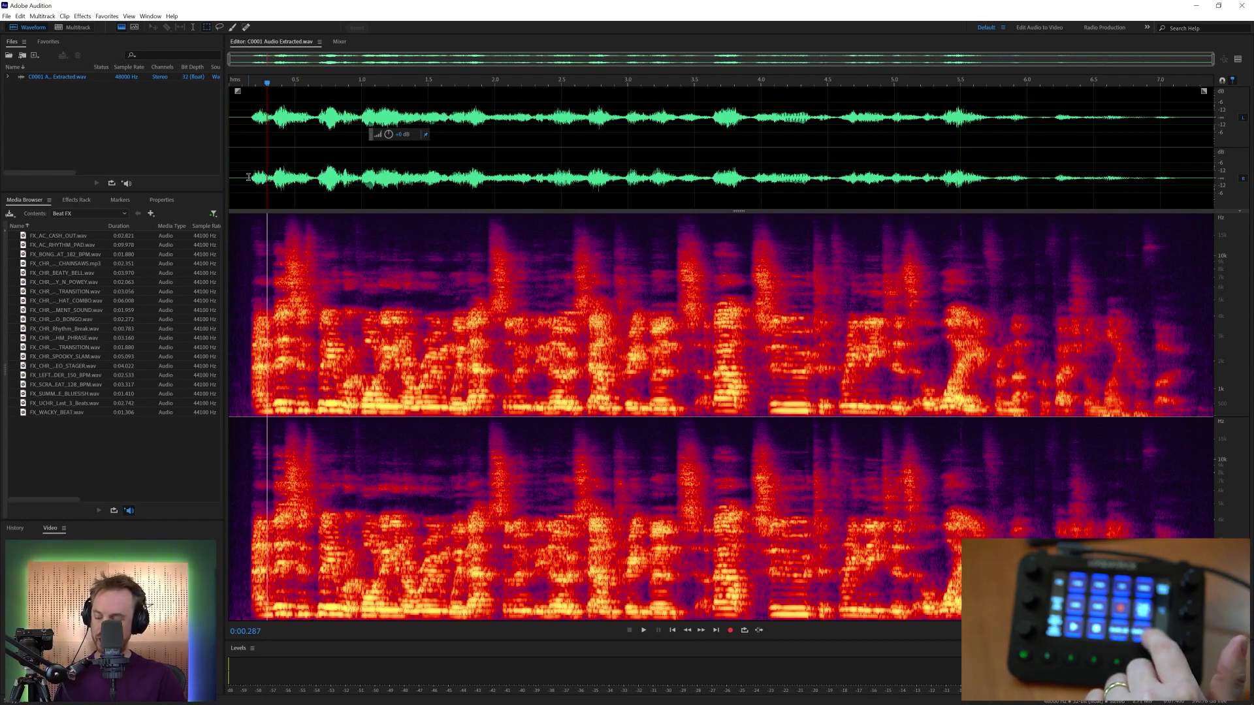
key(space)
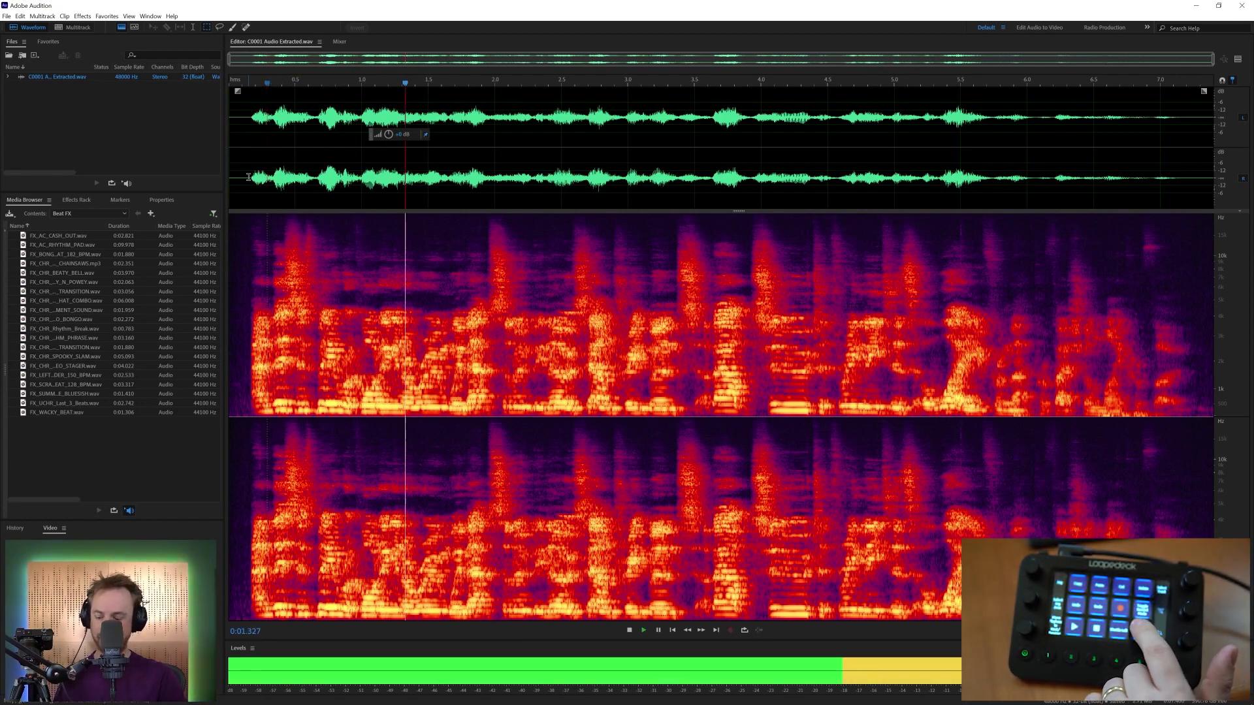
key(alt+Left)
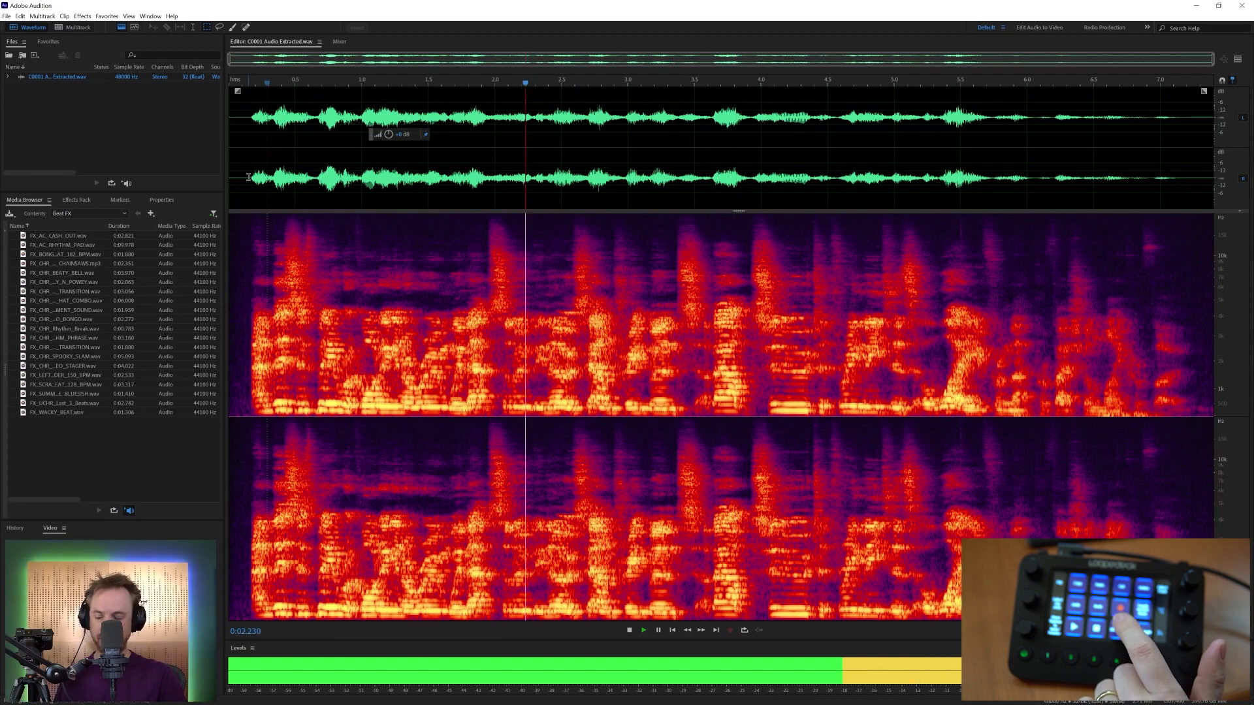
key(space)
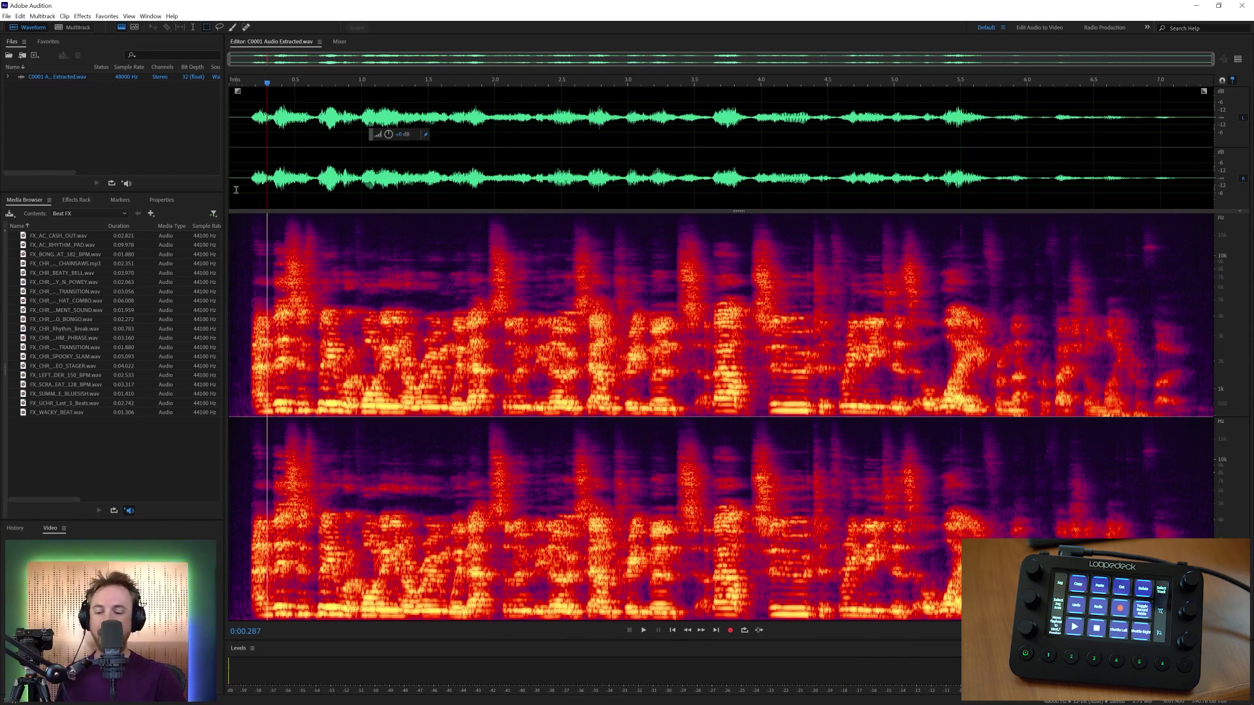
key(alt+Tab)
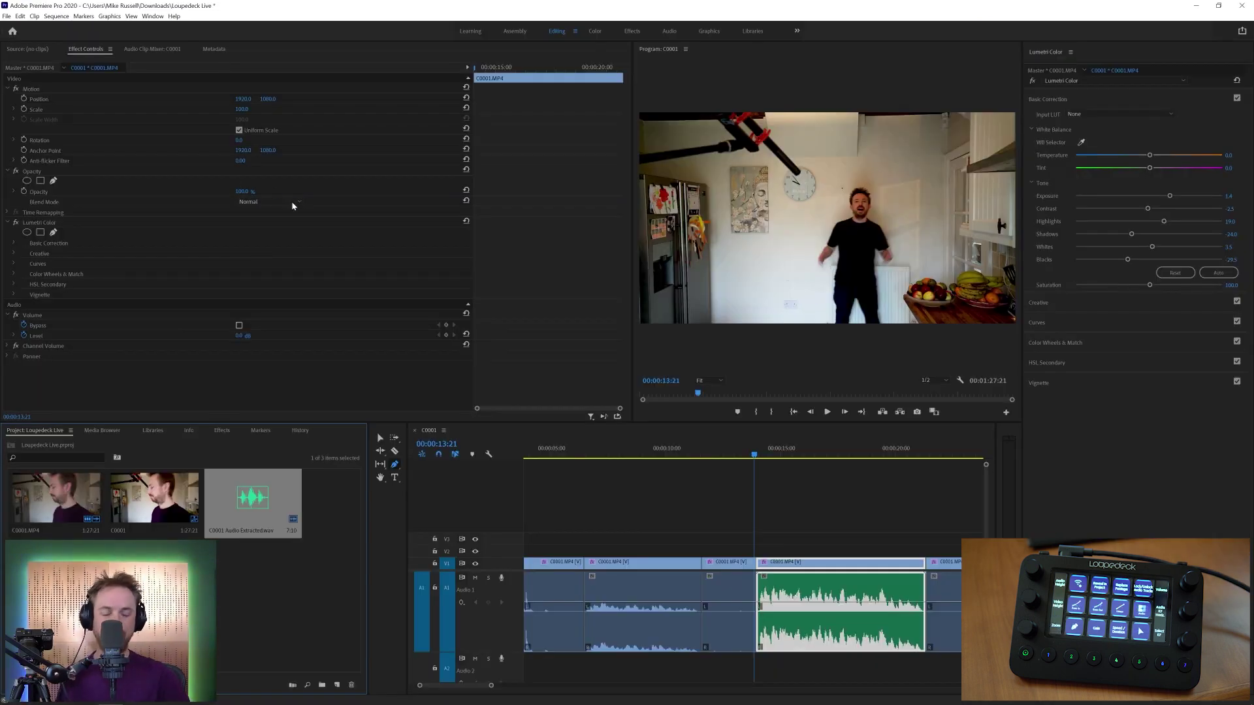